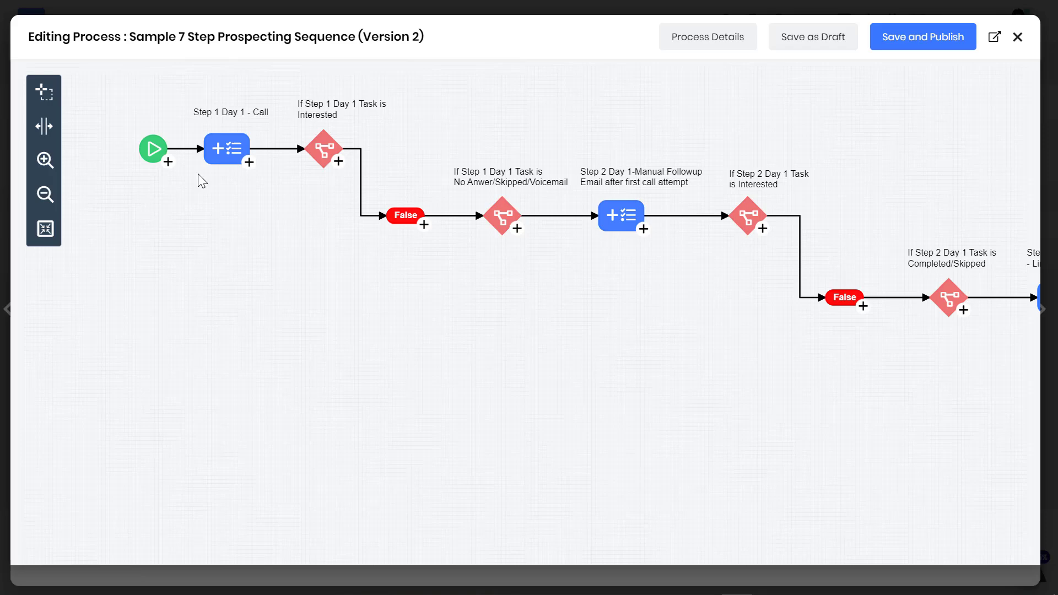
# Review the Step 1 Day 1 - Call task settings and close them.
pyautogui.click(237, 153)
pyautogui.click(235, 150)
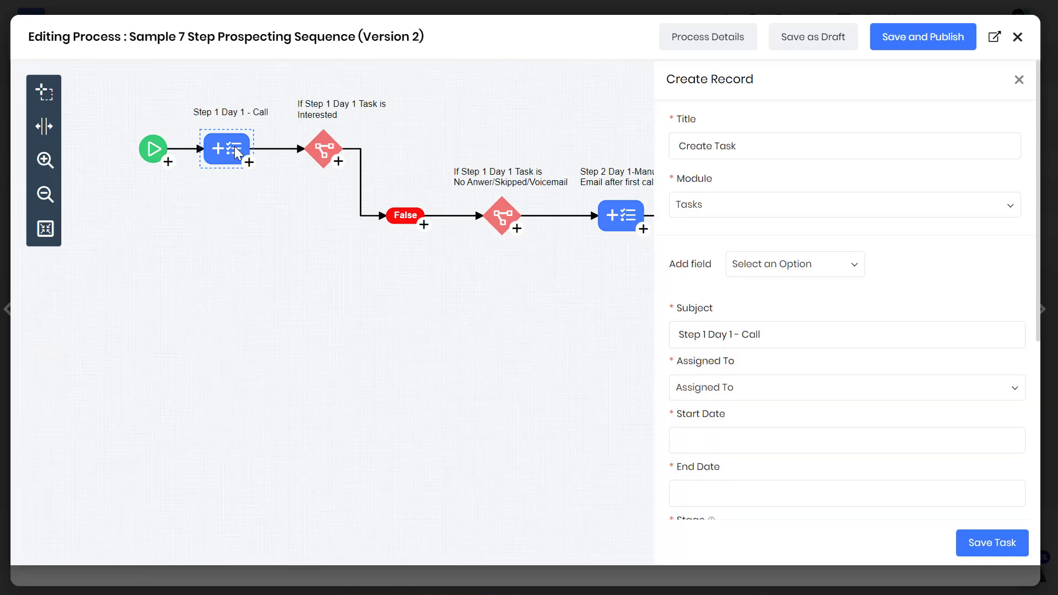
pyautogui.scroll(-2, 1025, 239)
pyautogui.scroll(-3, 1027, 242)
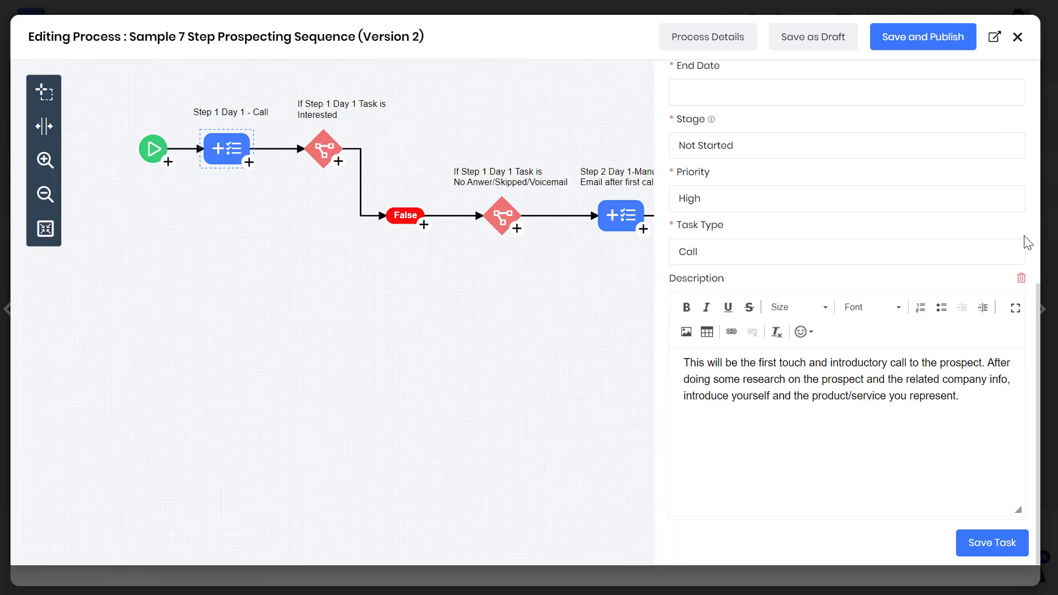
pyautogui.scroll(3, 1025, 240)
pyautogui.scroll(2, 1025, 240)
pyautogui.click(1020, 79)
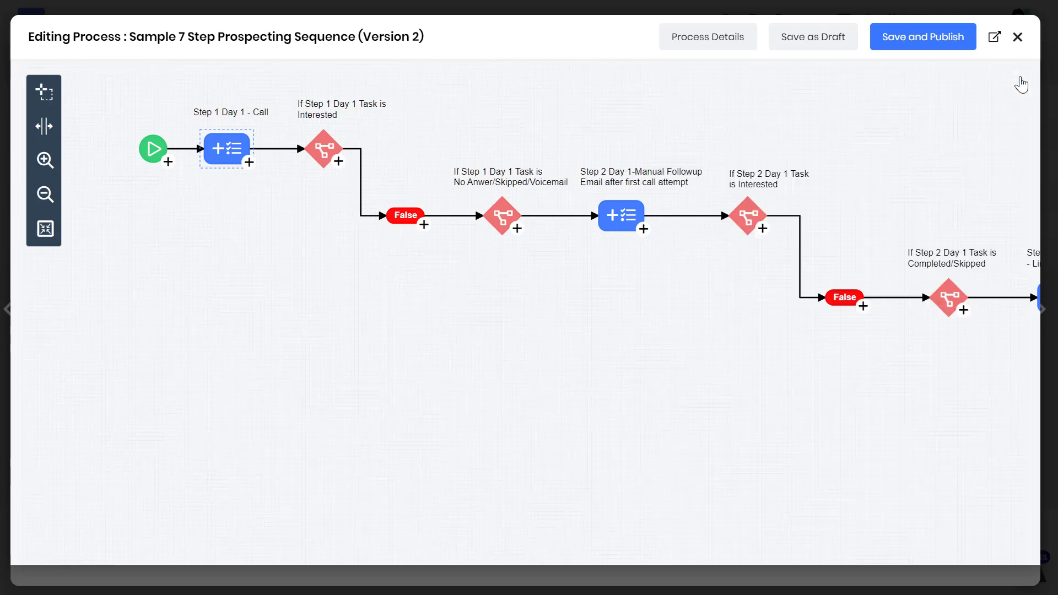
# Check the process details, then show the add-component options after Step 1.
pyautogui.click(747, 47)
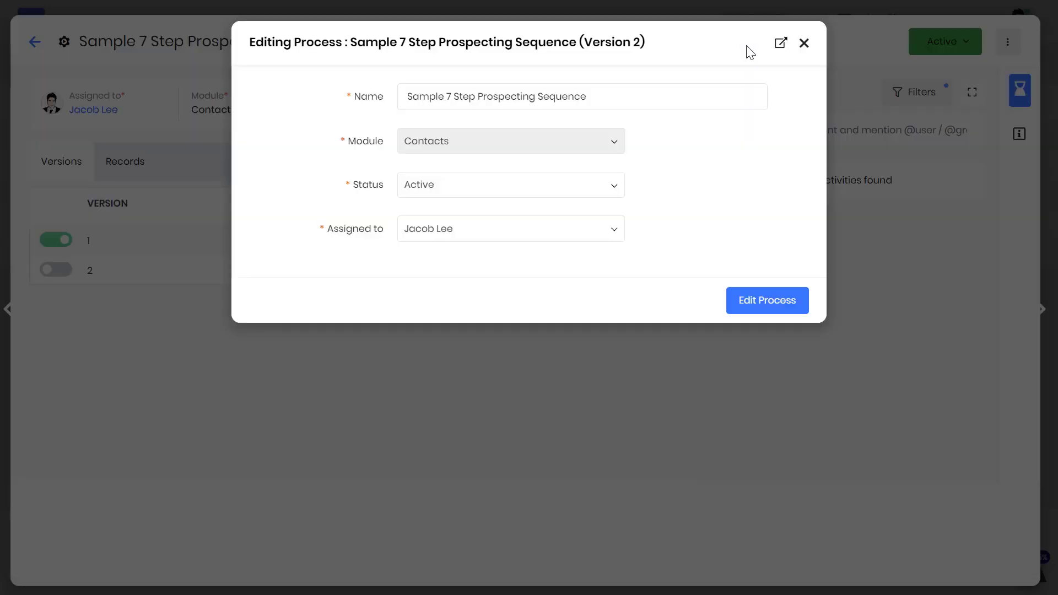
pyautogui.click(774, 303)
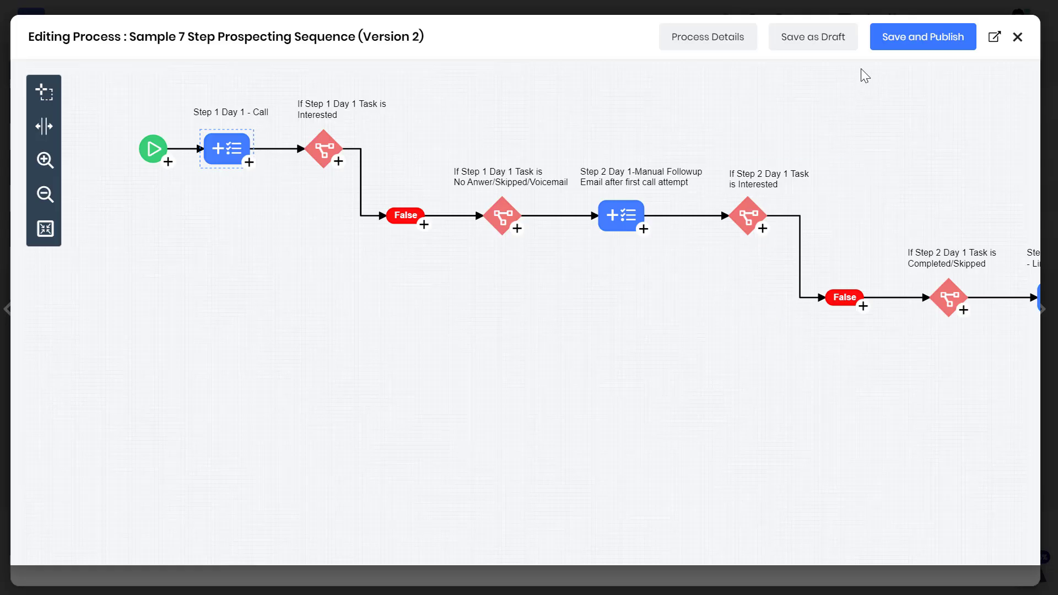
pyautogui.click(205, 341)
pyautogui.click(247, 168)
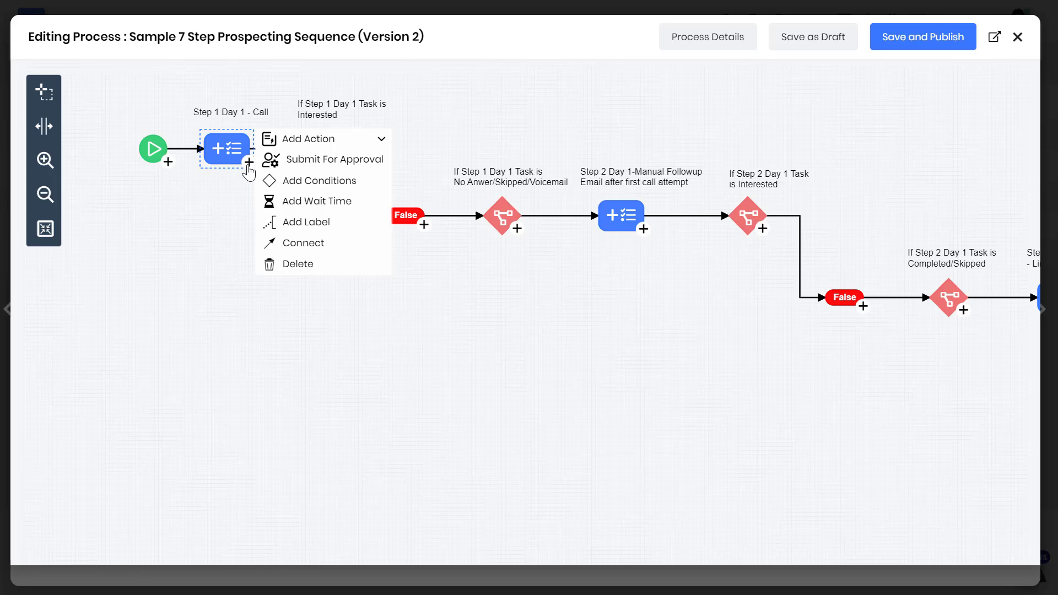
# Preview the Create Record action after Schedule a Meeting, then show Auto email 2's add options.
pyautogui.click(288, 146)
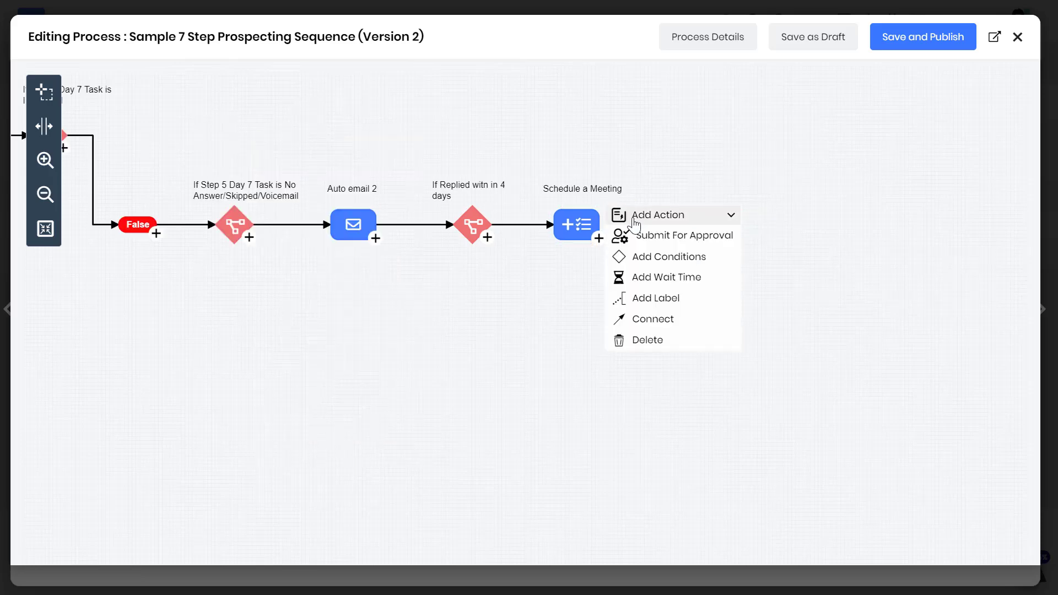
pyautogui.click(638, 220)
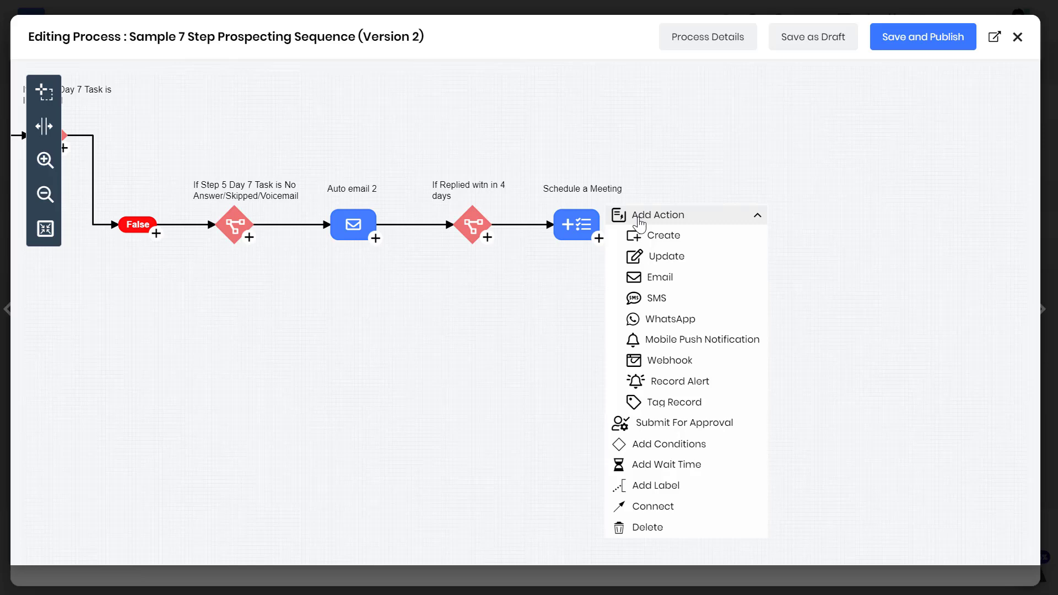
pyautogui.click(653, 241)
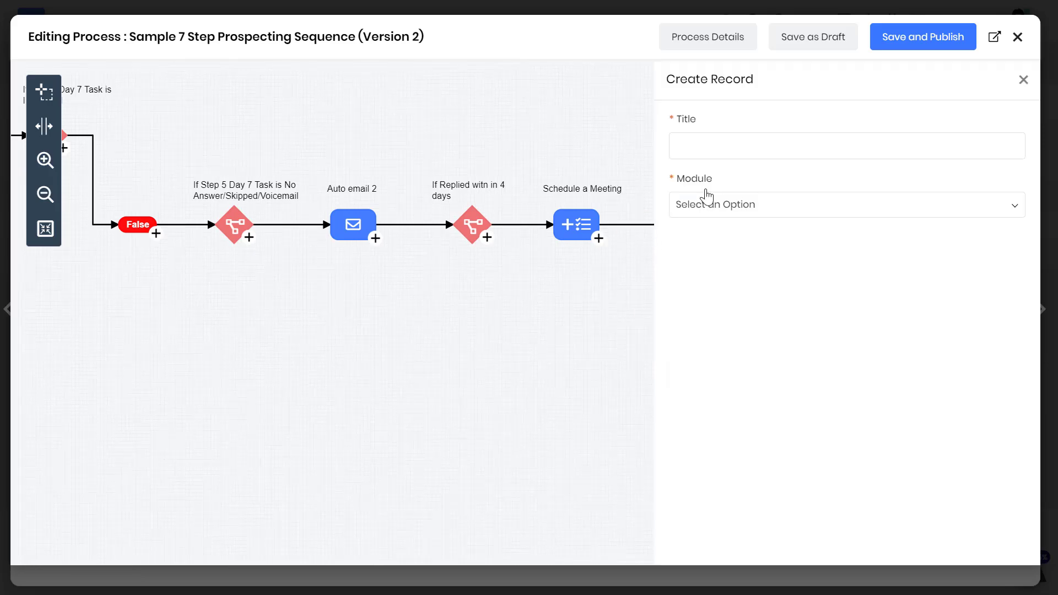
pyautogui.press('Escape')
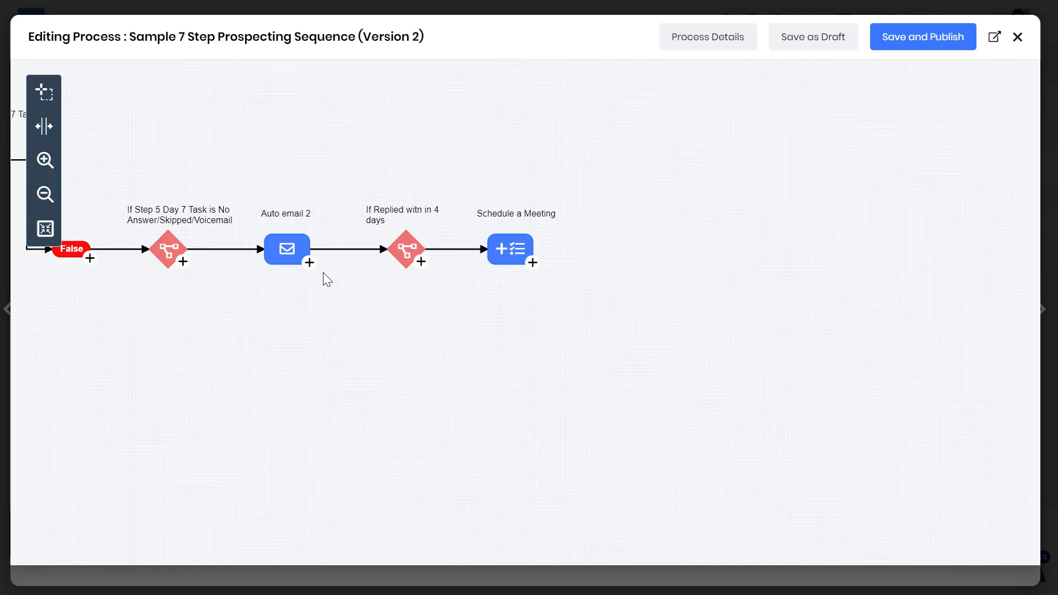
pyautogui.click(312, 264)
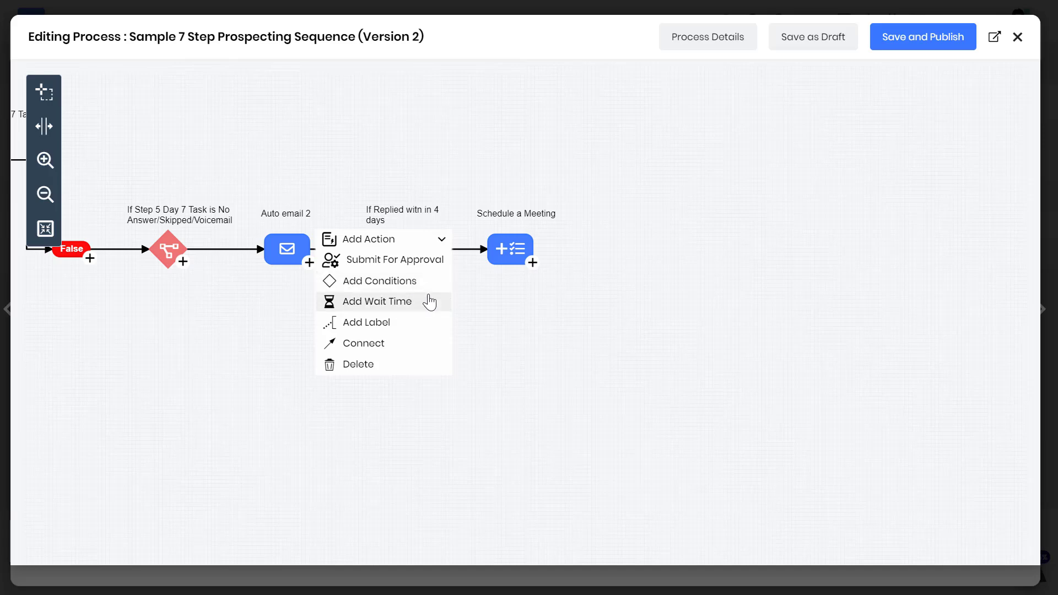
# Inspect the replied-within-4-days condition and the wait time units after Step 2 followup.
pyautogui.click(406, 244)
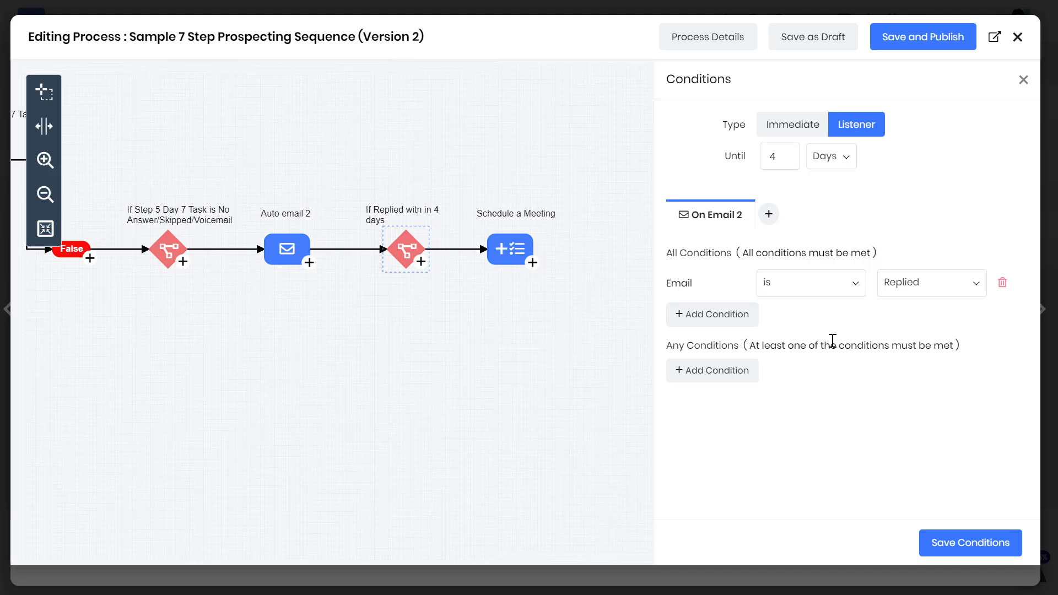
pyautogui.click(615, 134)
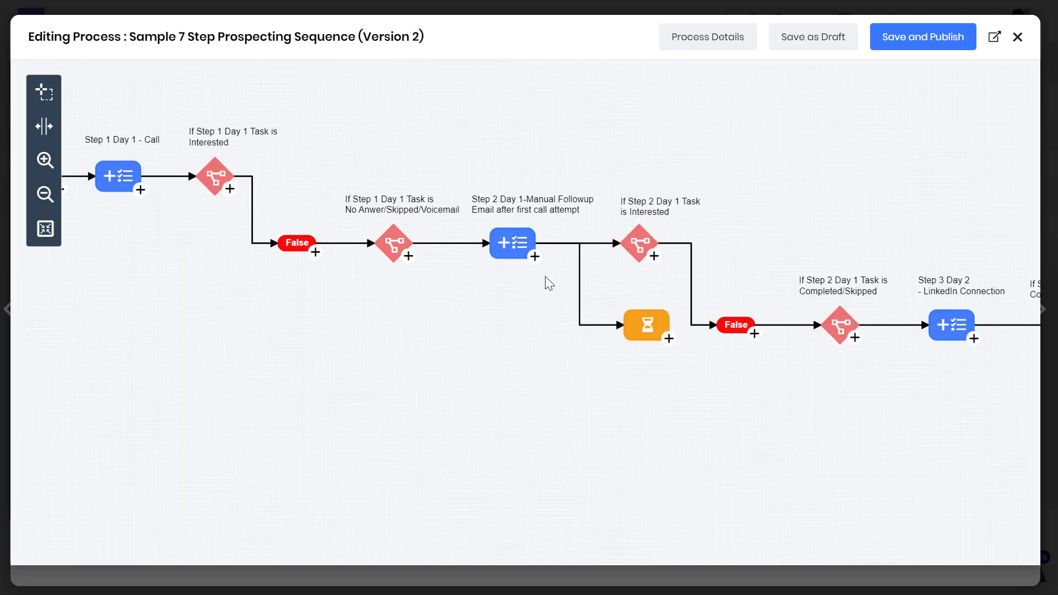
pyautogui.click(535, 260)
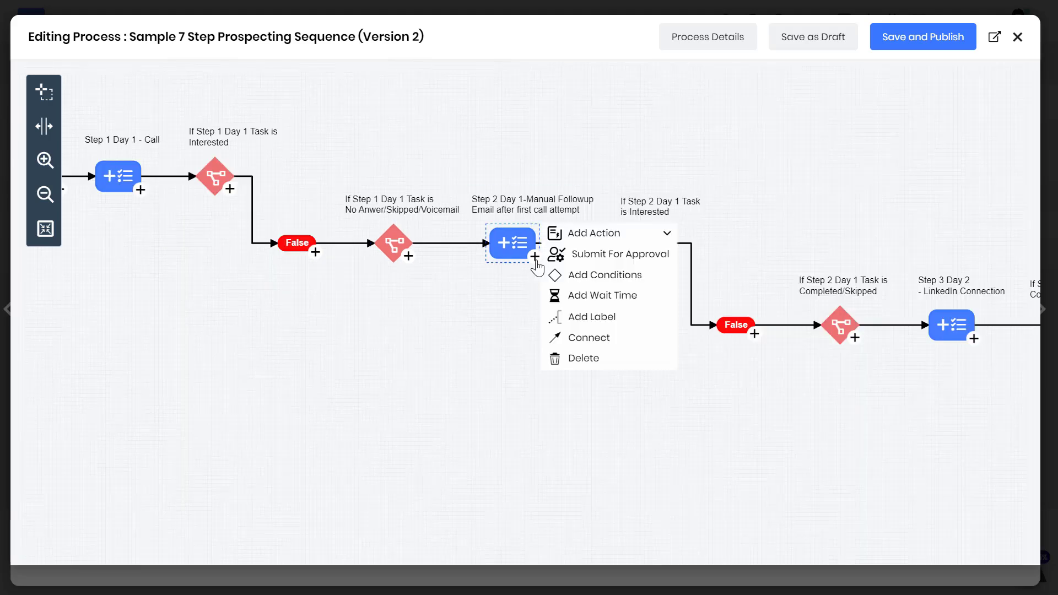
pyautogui.click(580, 297)
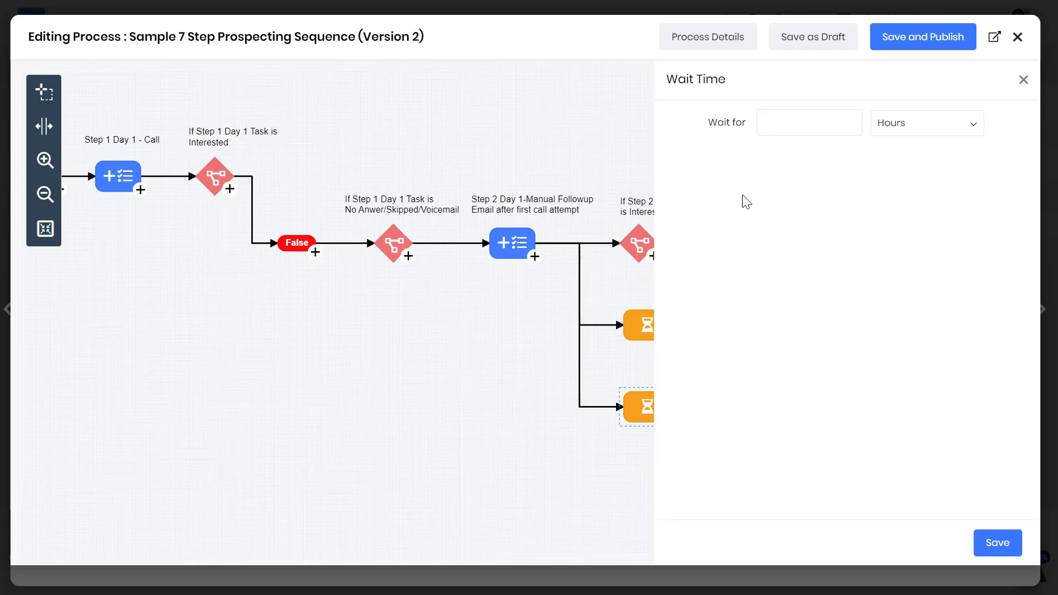
pyautogui.click(883, 127)
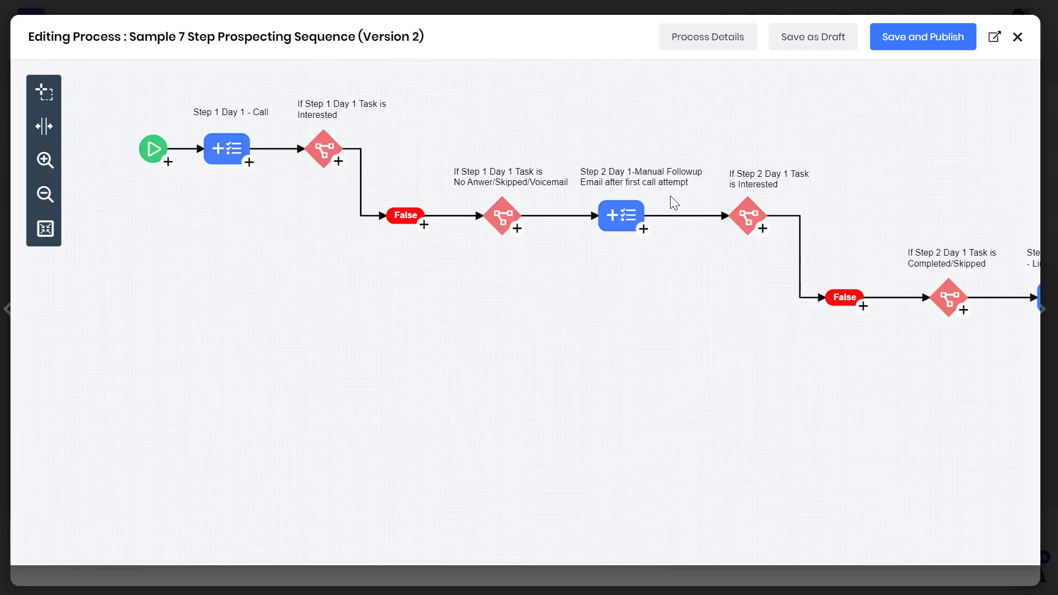
pyautogui.click(643, 232)
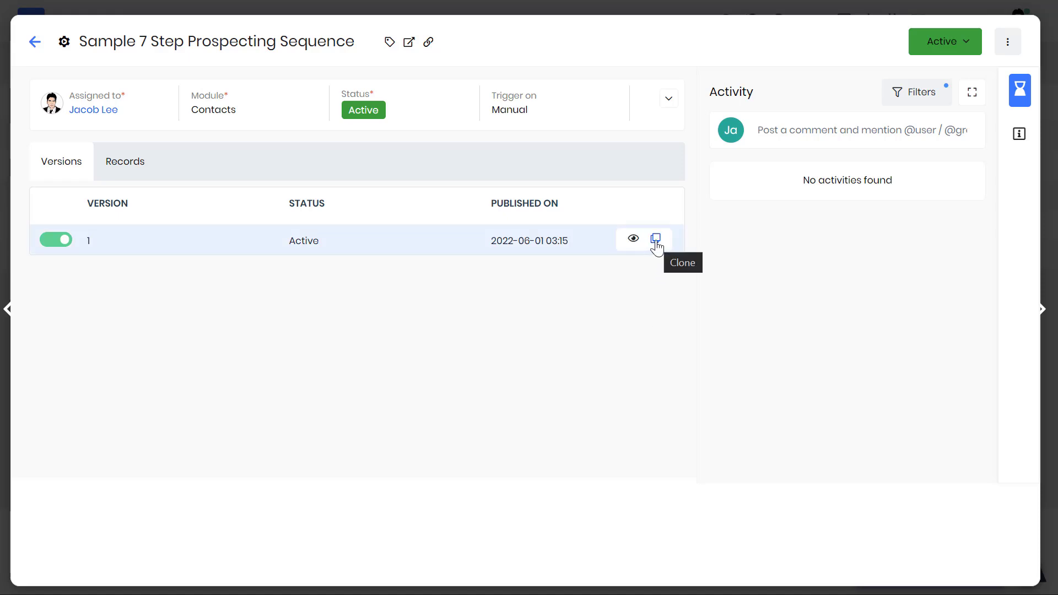
pyautogui.click(65, 250)
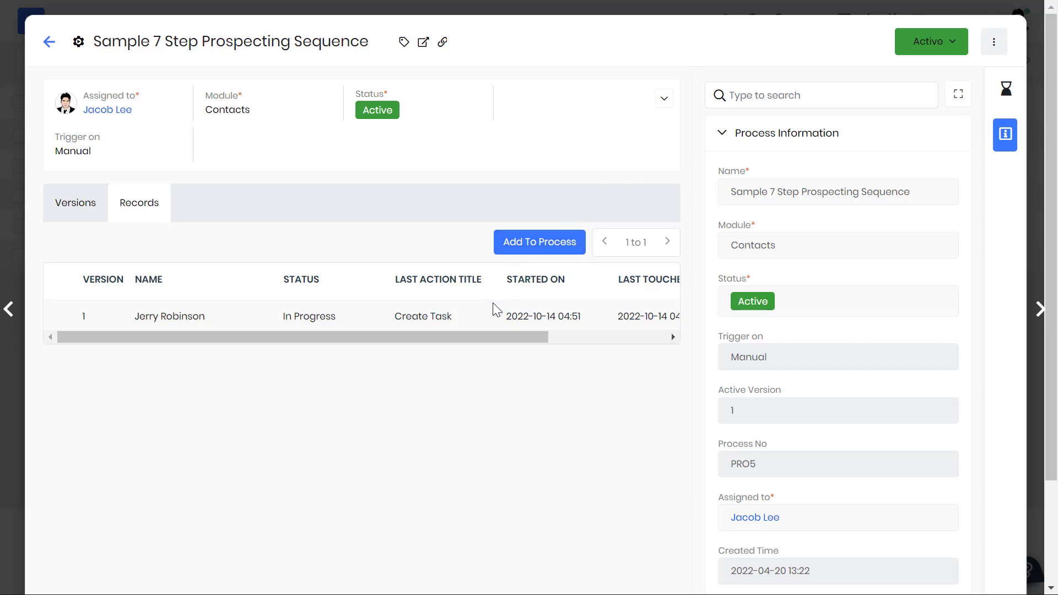
pyautogui.click(486, 314)
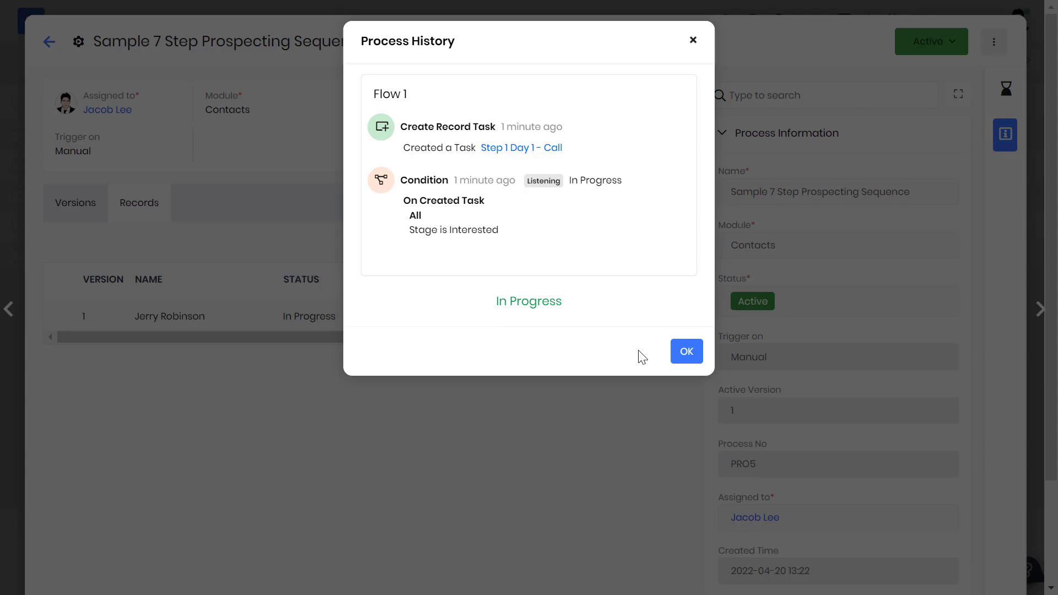
pyautogui.click(681, 355)
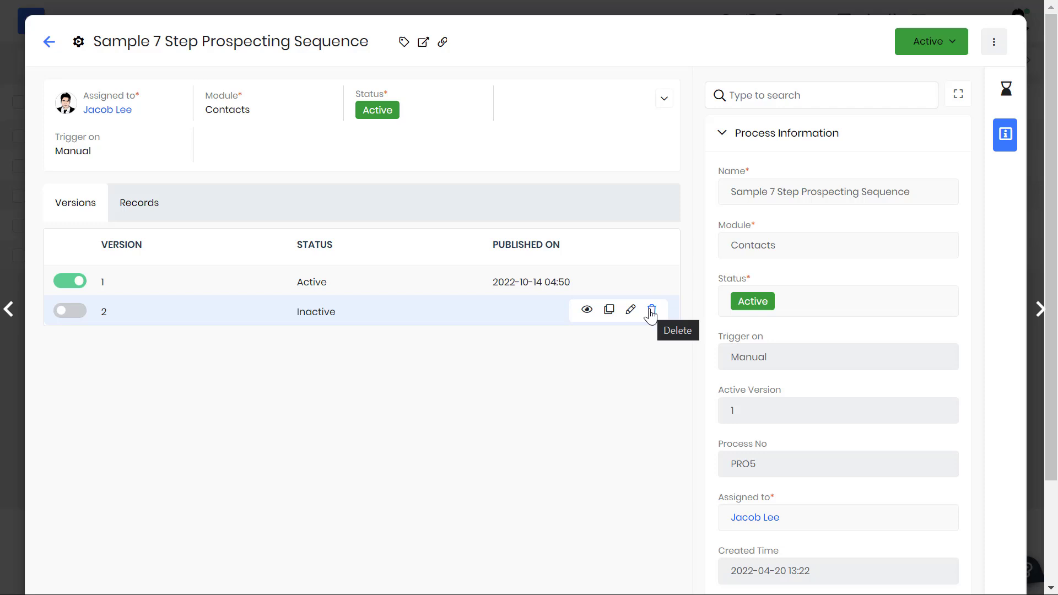
# Open the Change Status dropdown with the Active and Inactive choices.
pyautogui.click(932, 53)
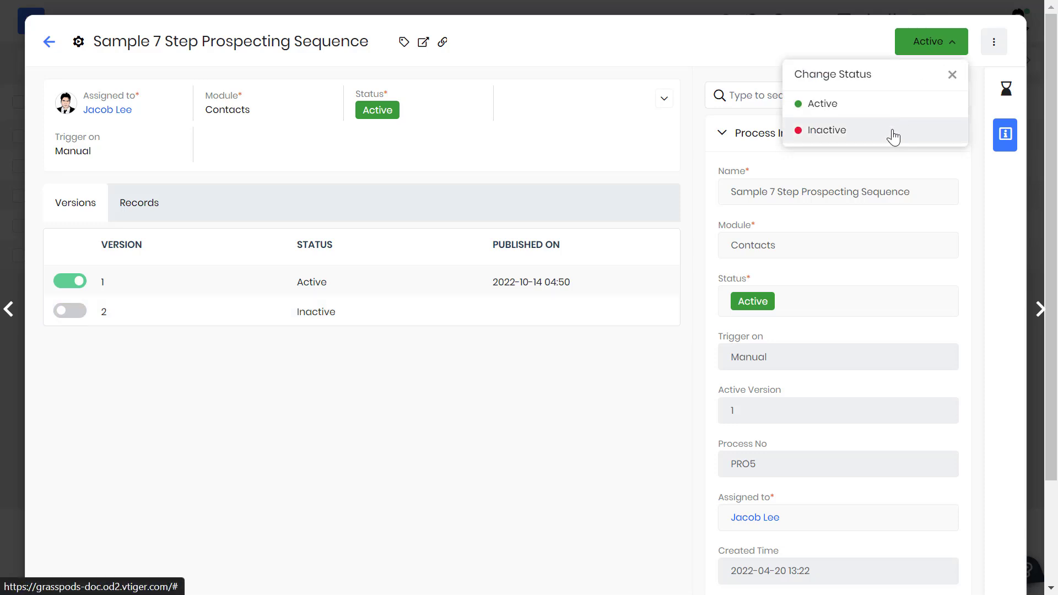